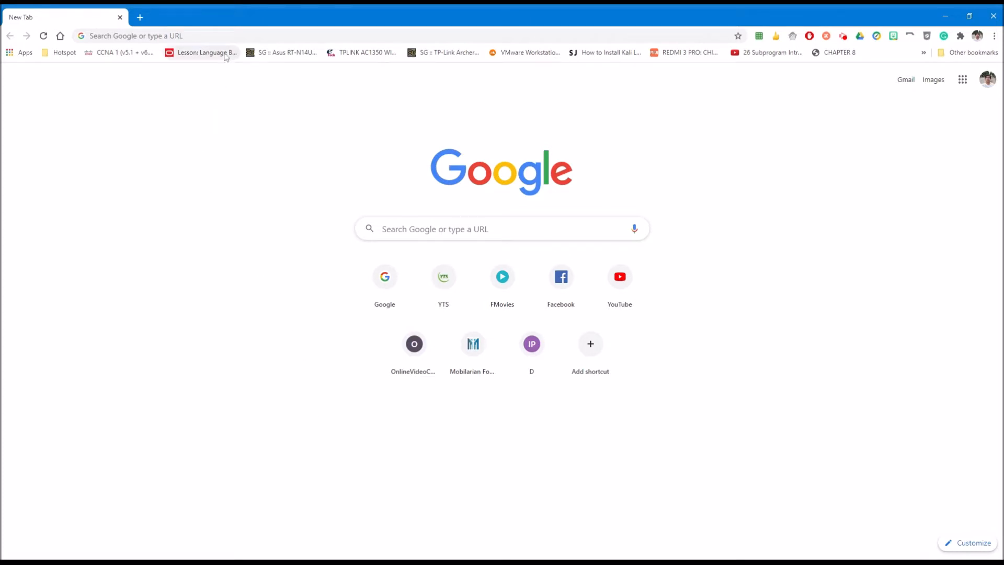
Open Google Drive at drive.google.com in the browser
left_click(220, 36)
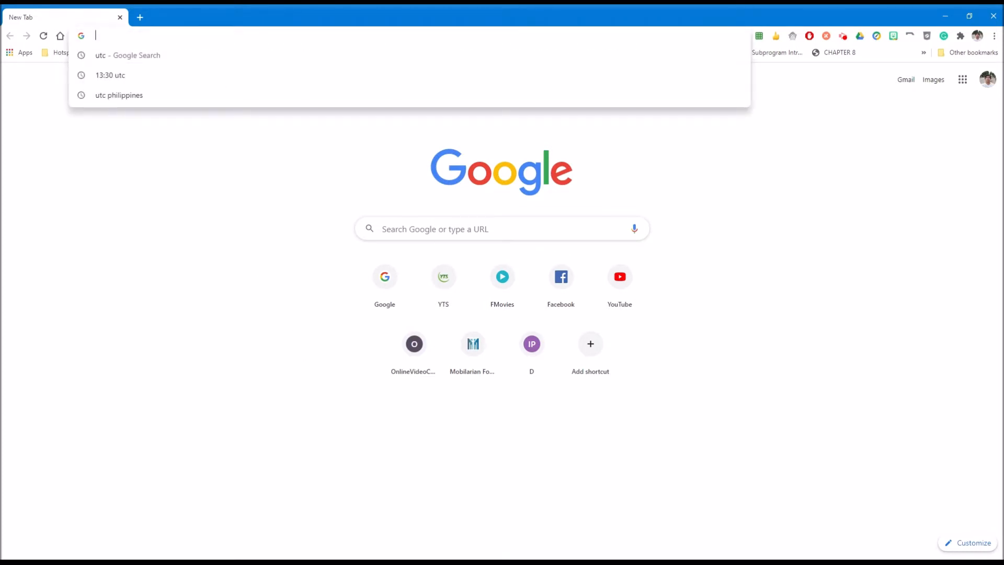
type("drive.google.com")
key("Return")
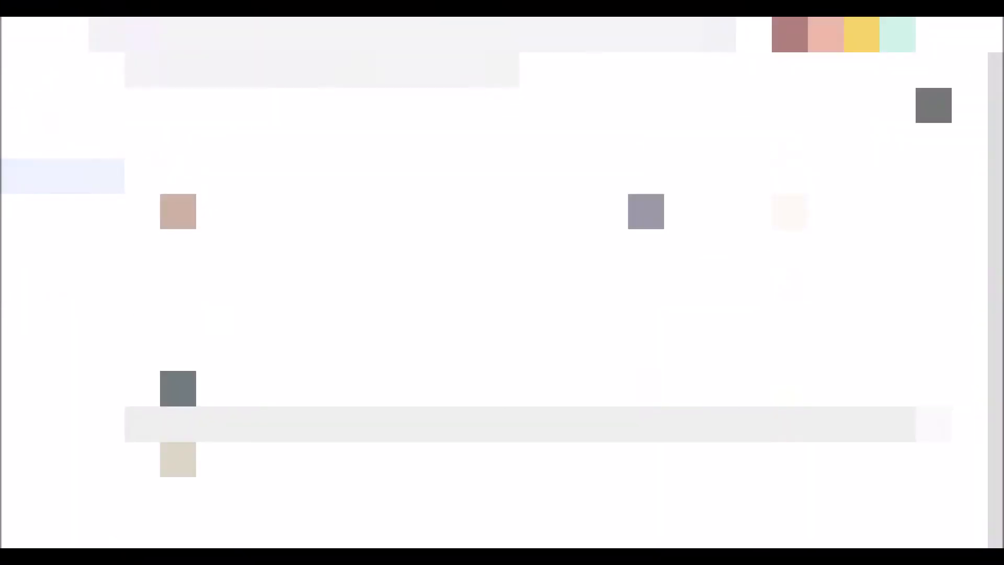
Create a new folder named Quiz in My Drive
right_click(342, 525)
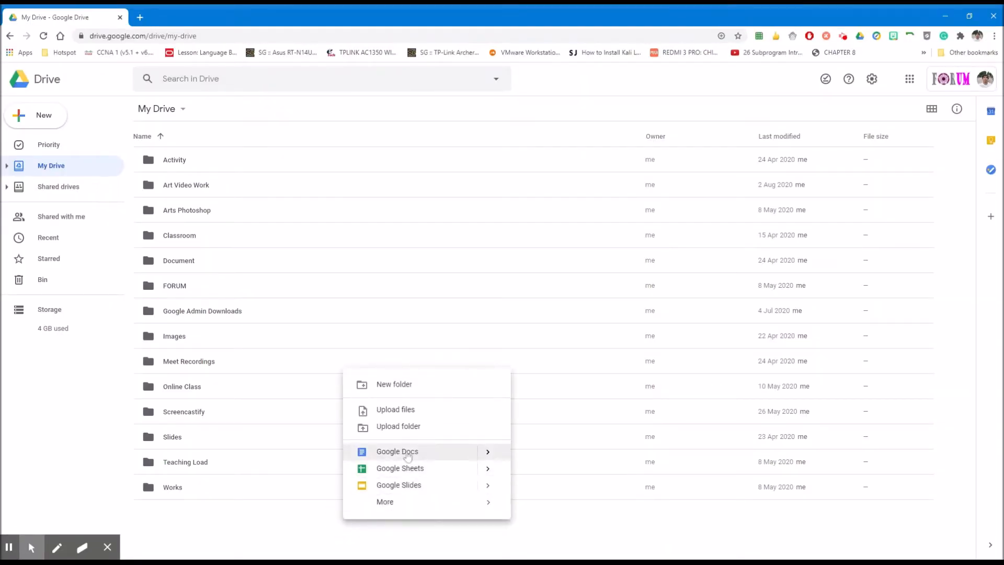
left_click(419, 385)
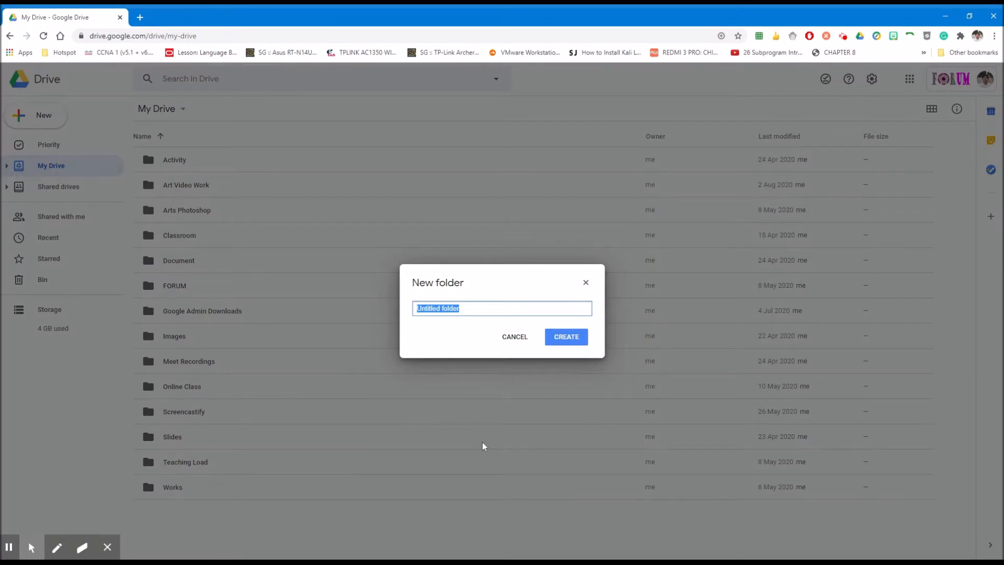
type("Quiz")
left_click(575, 347)
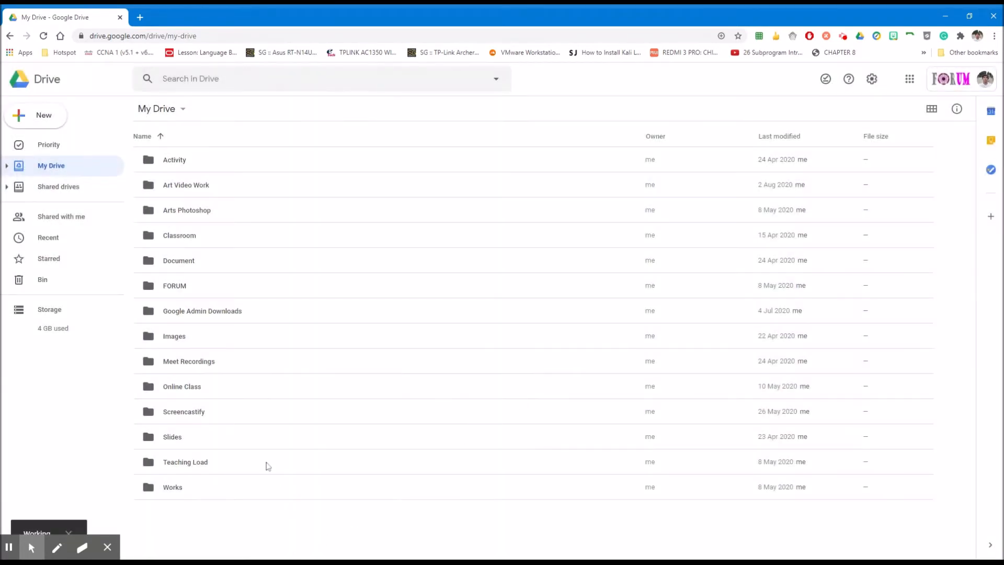
Open the Quiz folder and create a blank Google Form inside it
left_click(211, 417)
double_click(211, 418)
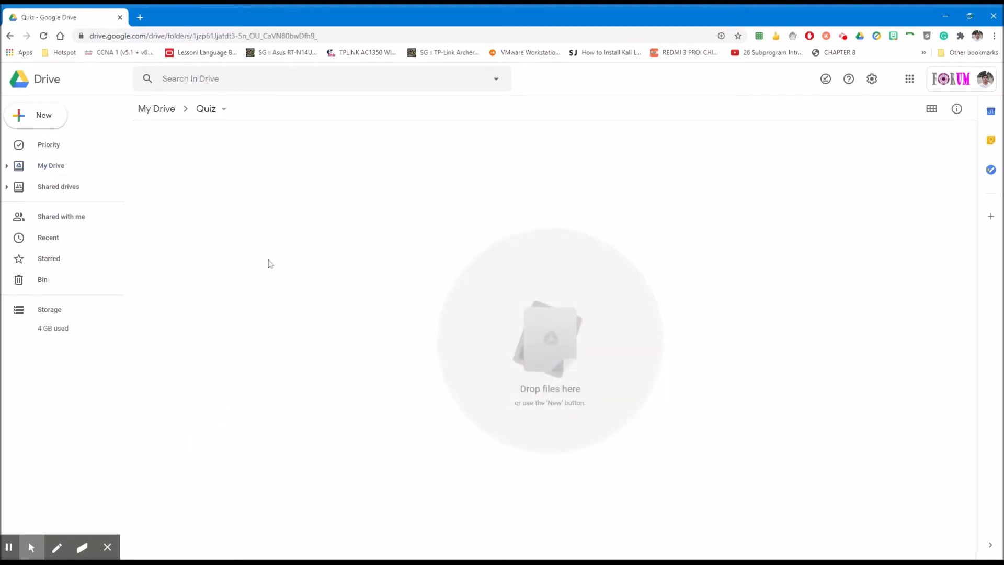
right_click(312, 202)
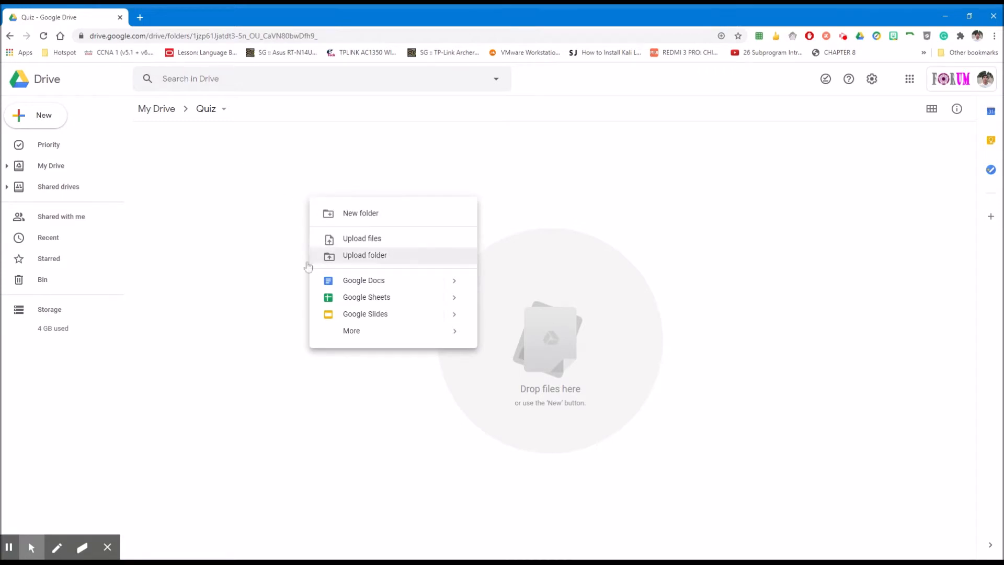
mouse_move(409, 341)
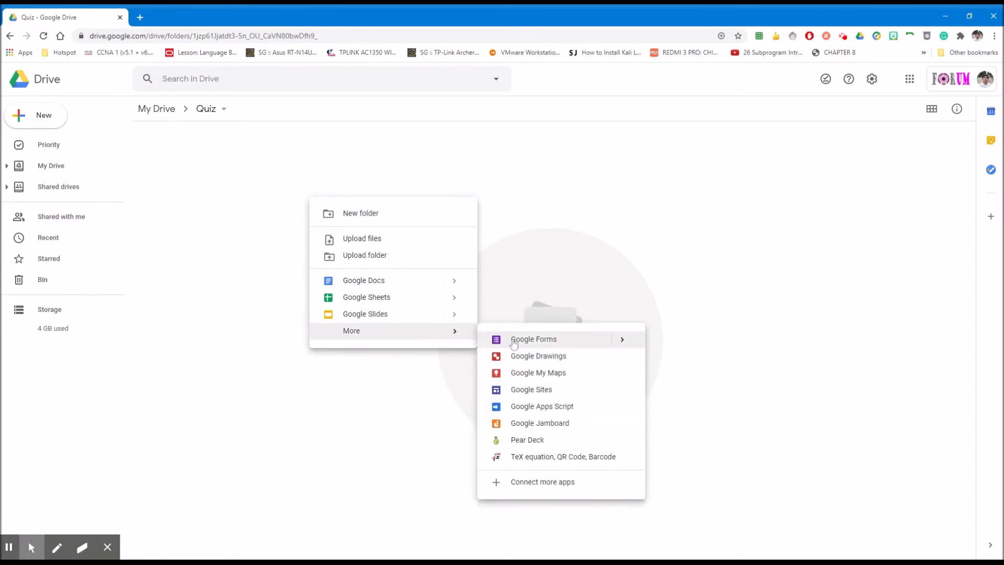
mouse_move(622, 345)
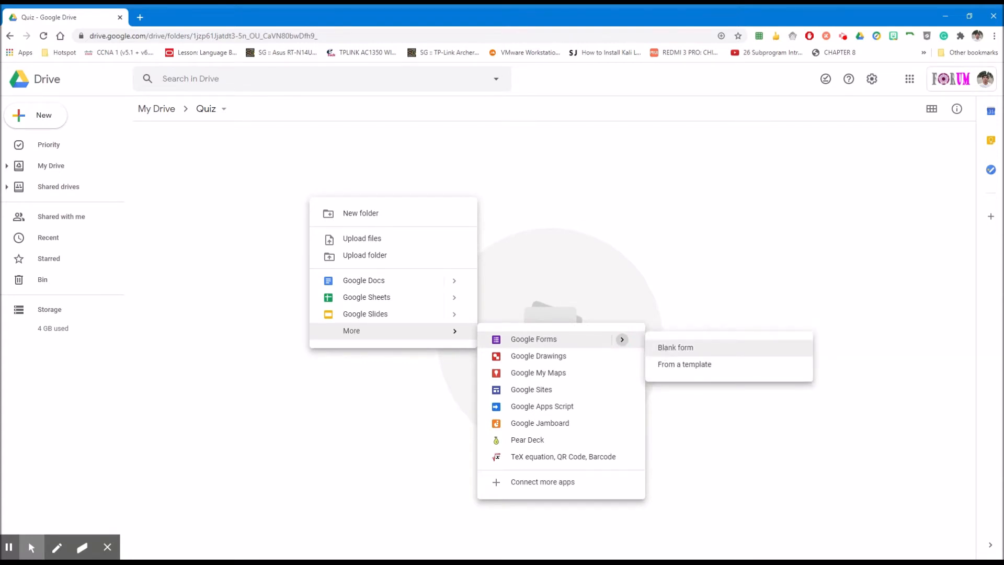
left_click(664, 348)
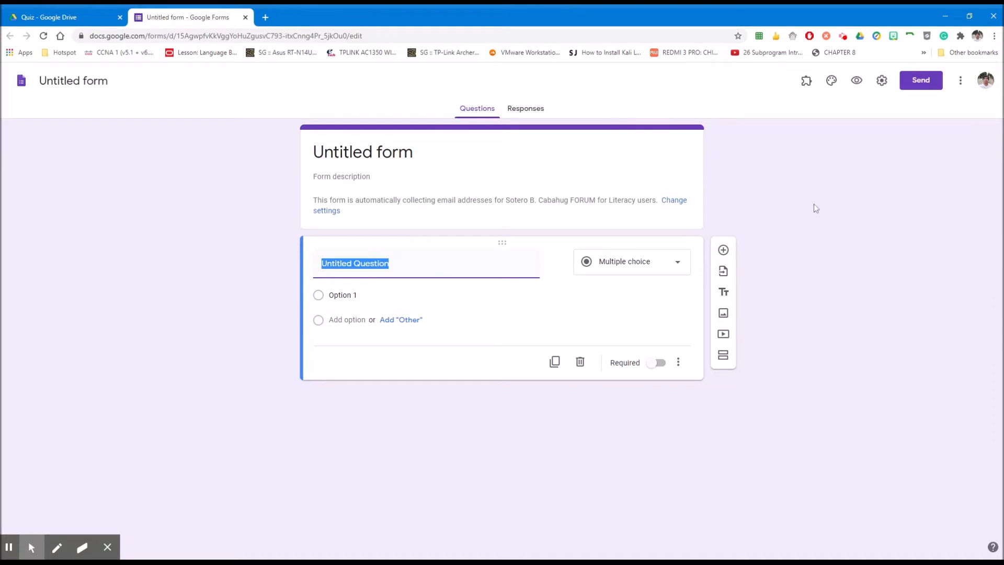
Make the form a quiz with marks released later after manual review, hiding missed questions, correct answers and point values from respondents
left_click(881, 80)
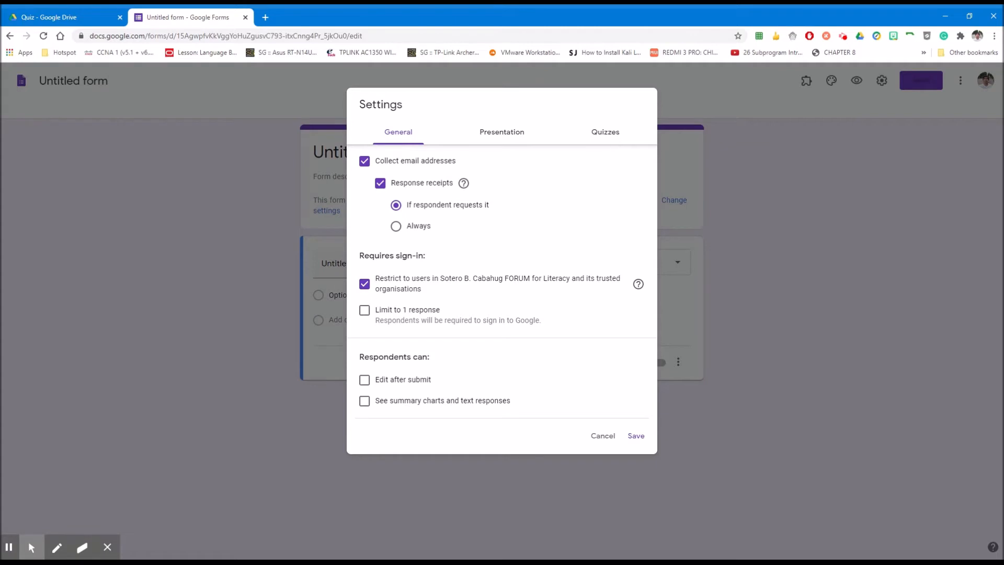
left_click(606, 133)
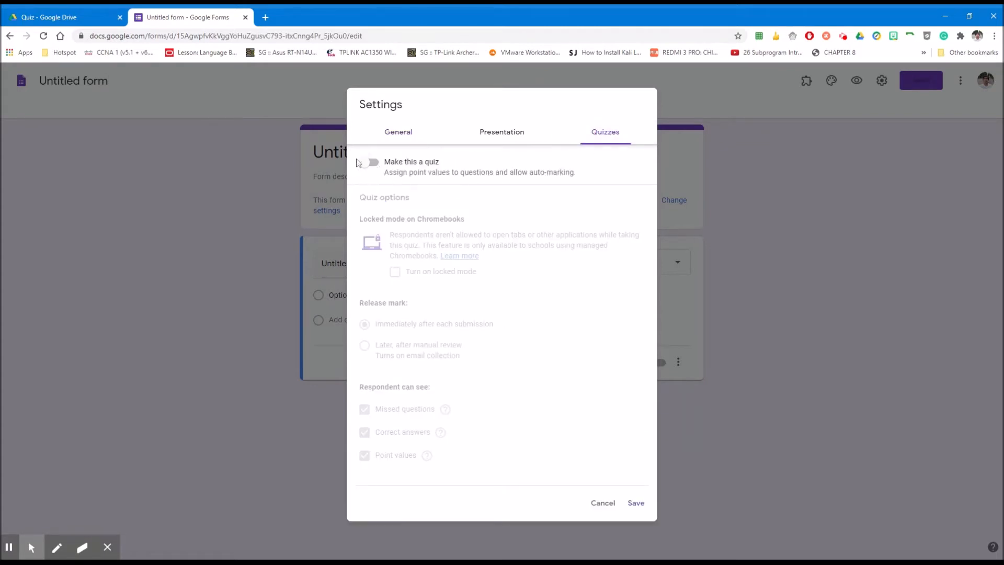
left_click(371, 163)
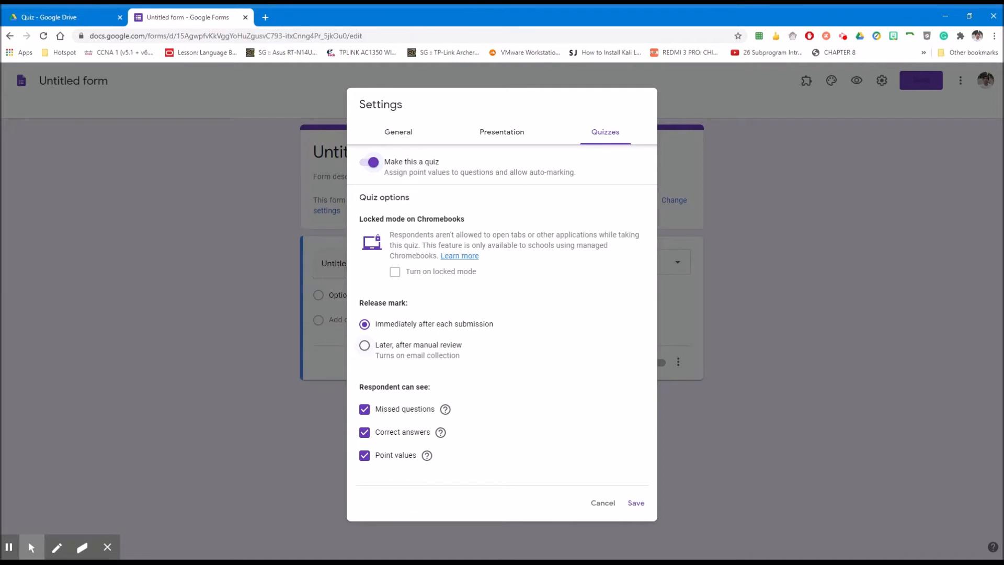
left_click(364, 345)
left_click(365, 409)
left_click(365, 433)
left_click(365, 455)
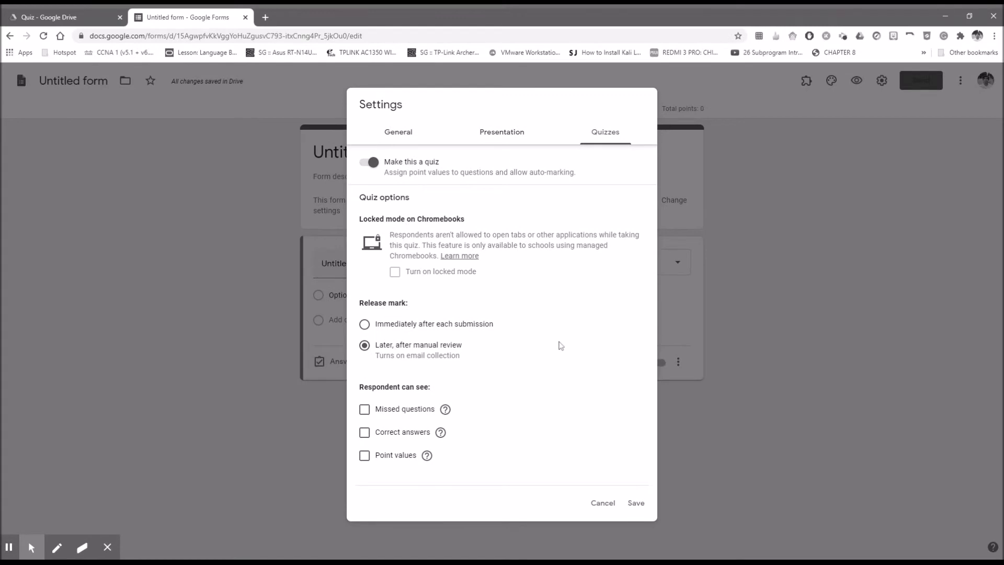
Disable the link to submit another response in the form's presentation settings, leaving question shuffling off
left_click(506, 137)
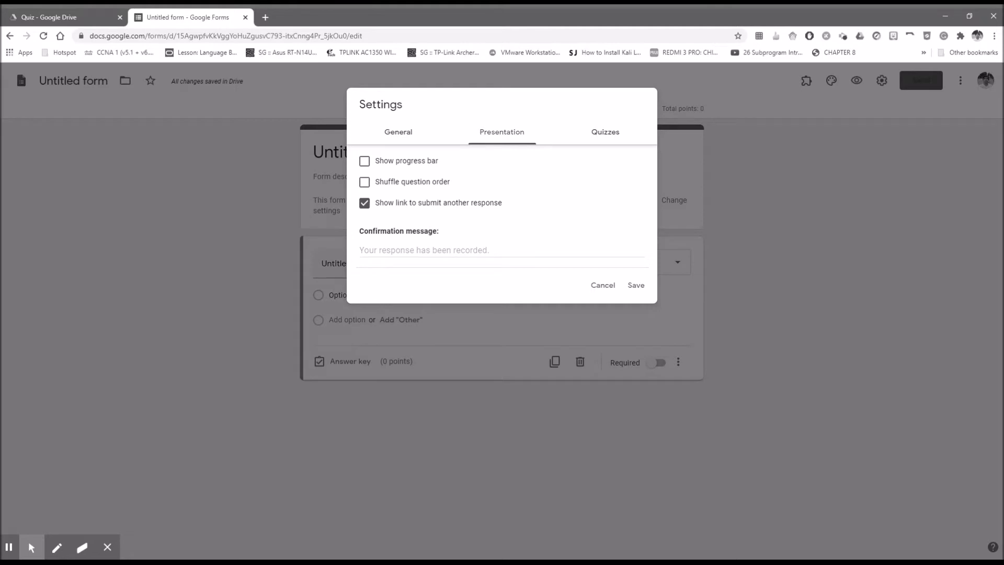
left_click(365, 203)
left_click(364, 183)
left_click(364, 183)
In the general settings, always send response receipts, lift the organisation restriction, limit to 1 response, and save the settings
left_click(400, 137)
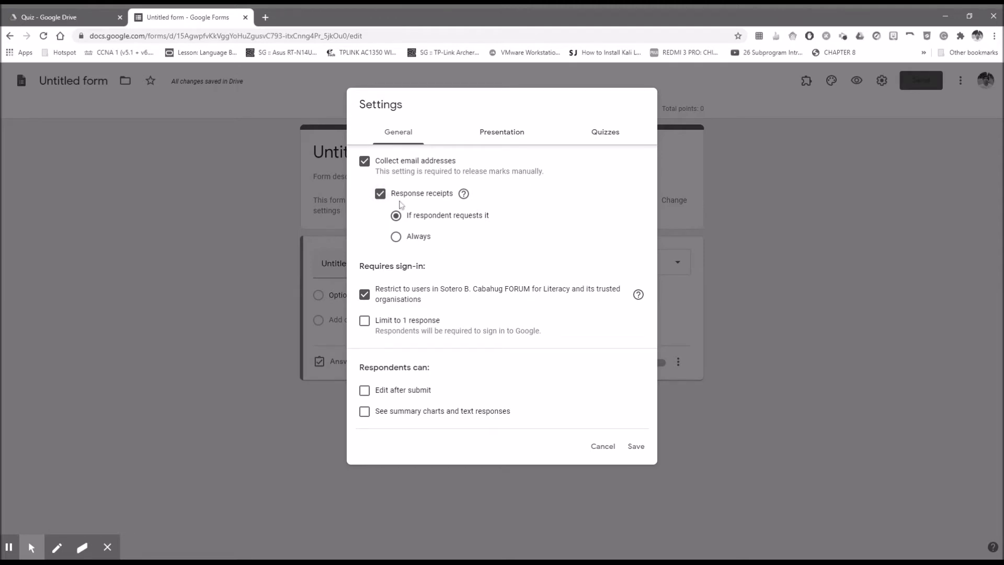
left_click(397, 243)
left_click(365, 294)
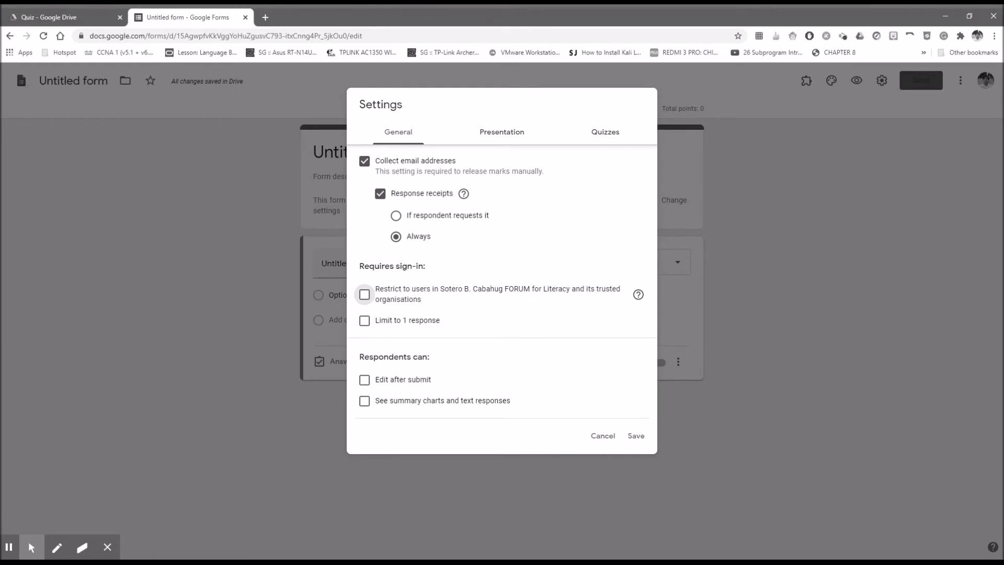
left_click(364, 320)
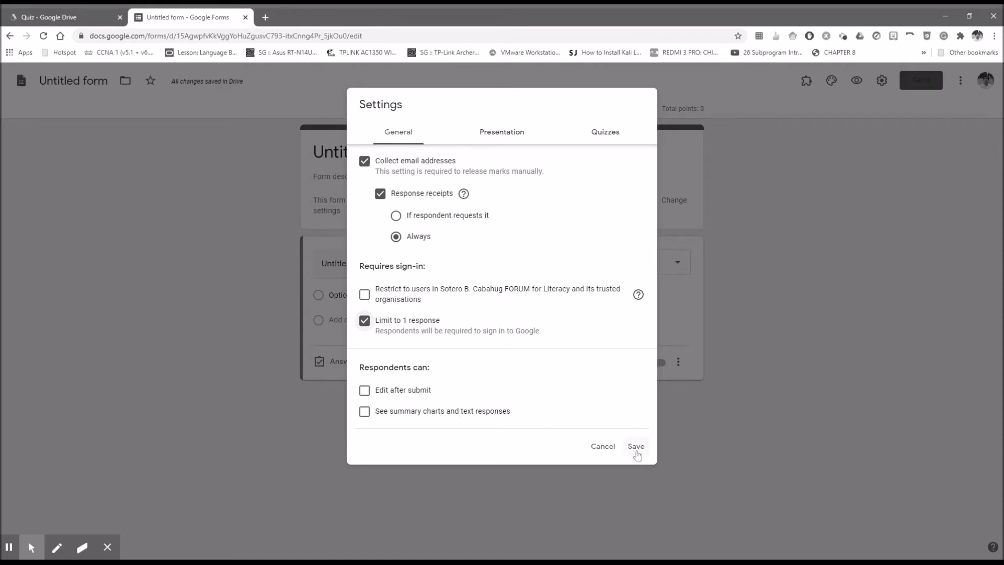
left_click(493, 135)
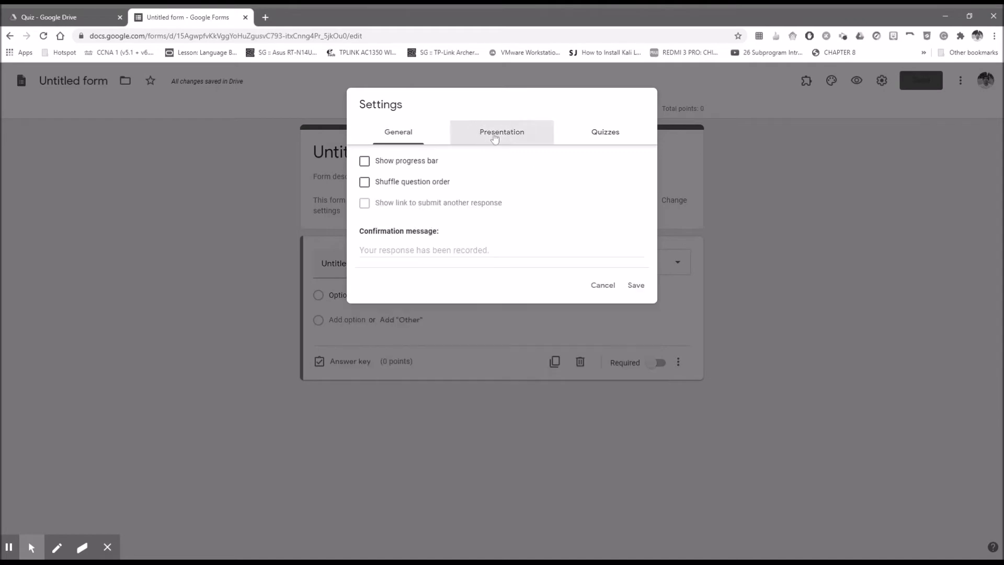
left_click(584, 132)
left_click(501, 130)
left_click(416, 135)
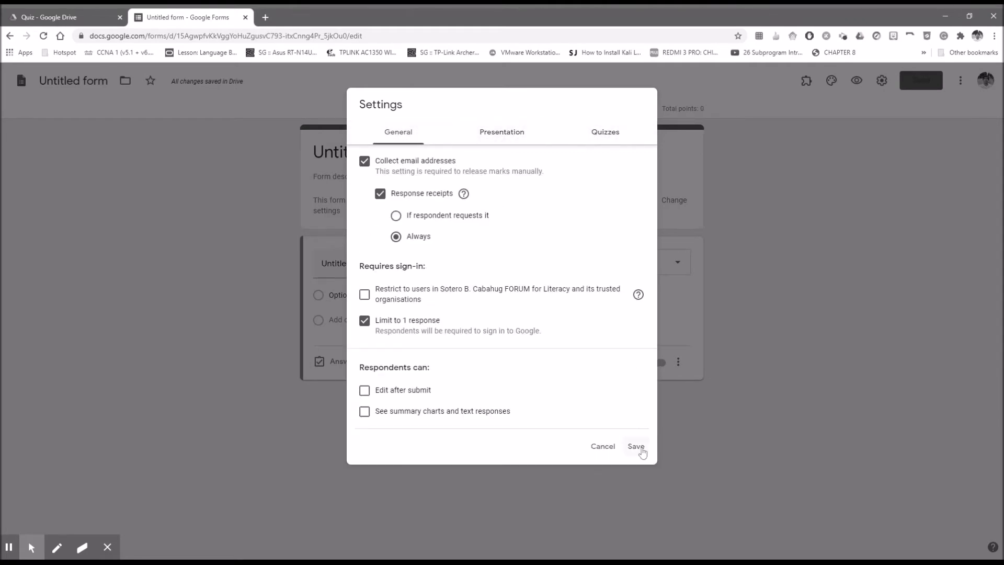
left_click(638, 449)
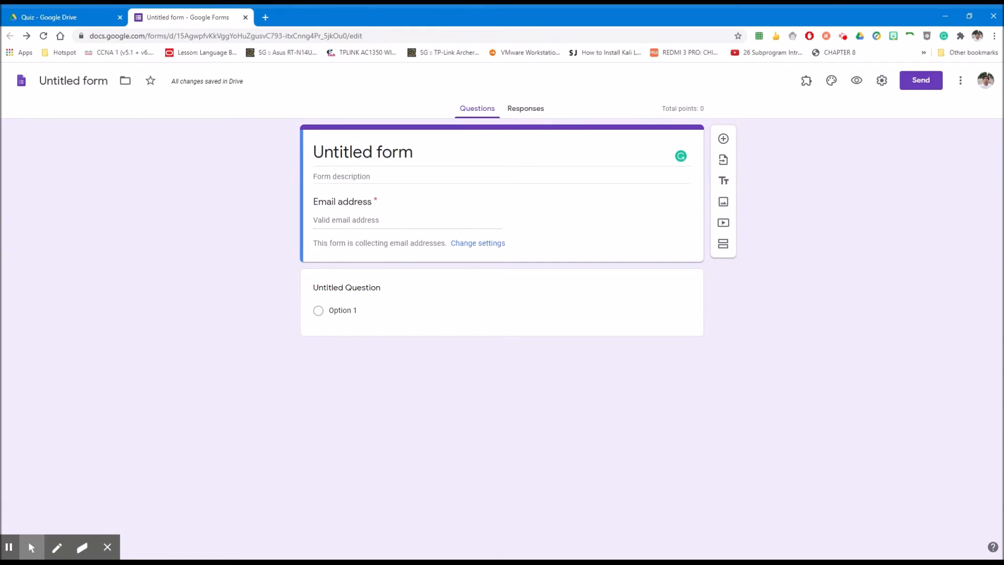
Title the form "Diagnostic Test S.Y. 2020-2021"
left_click(416, 155)
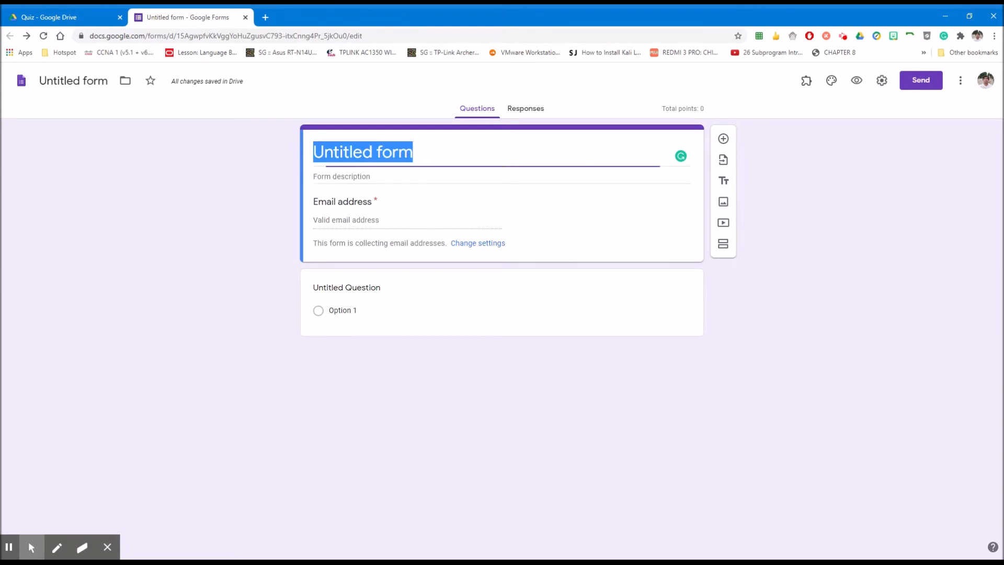
type("Dia")
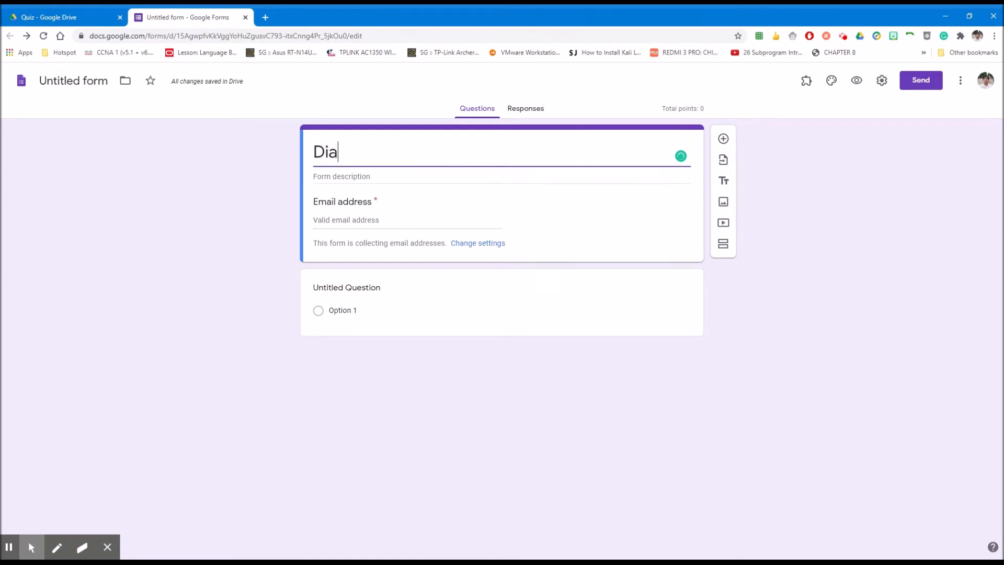
type("gnostic Text")
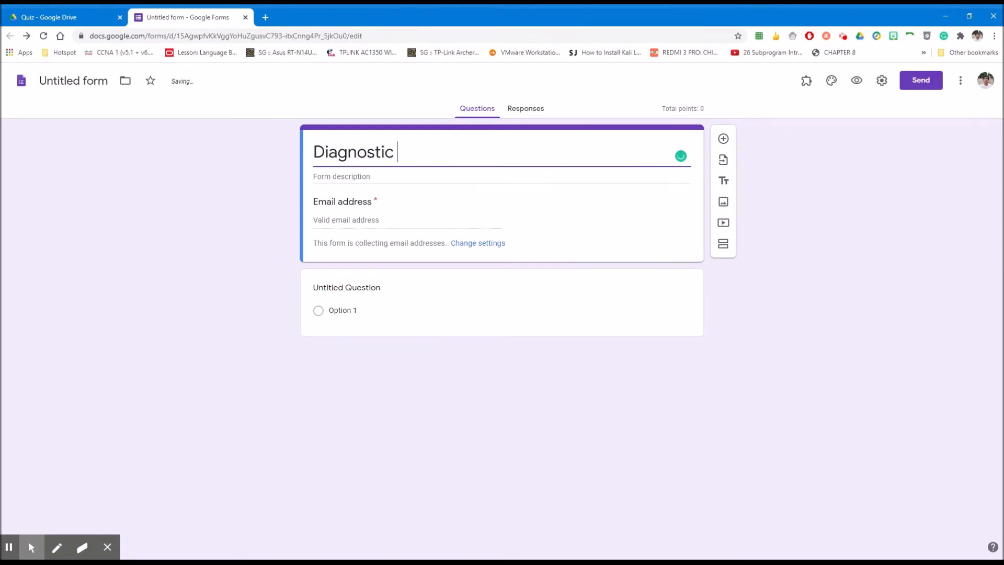
key("BackSpace")
key("BackSpace")
type("st S")
type(".Y. 2020-2021")
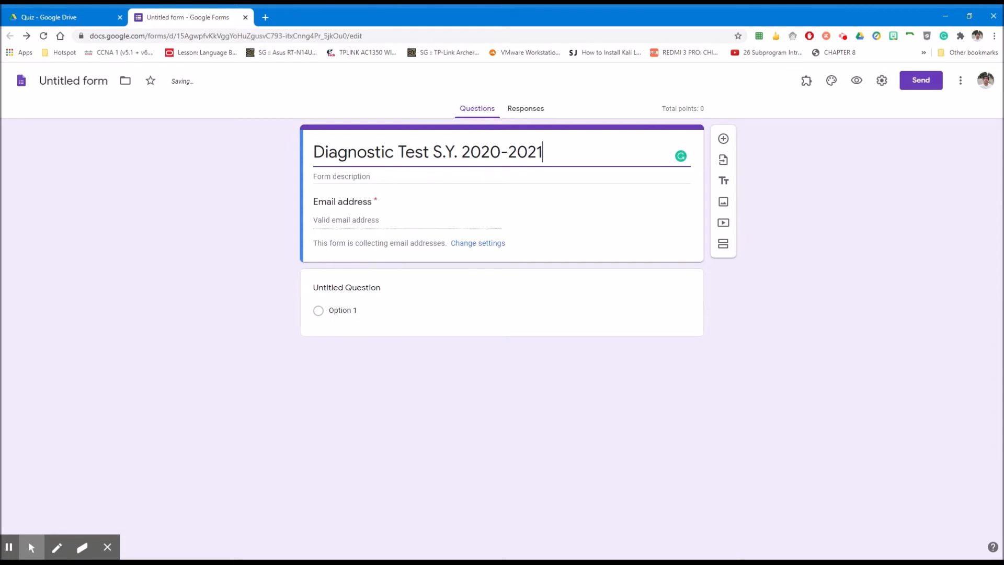
Keep the first question as Multiple choice and enter its text "1. Choose the correct HTML tag for the largest heading."
left_click(376, 294)
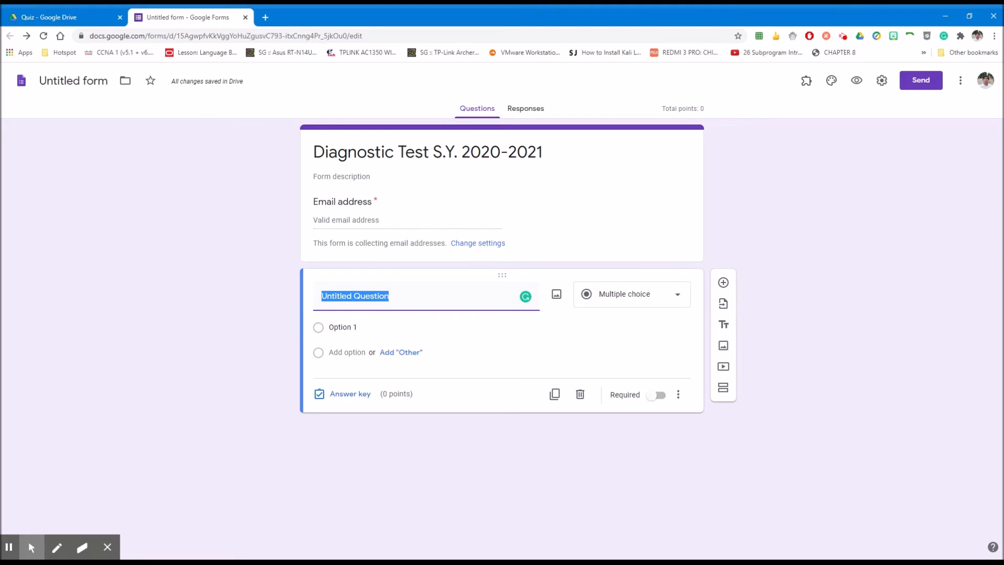
left_click(667, 298)
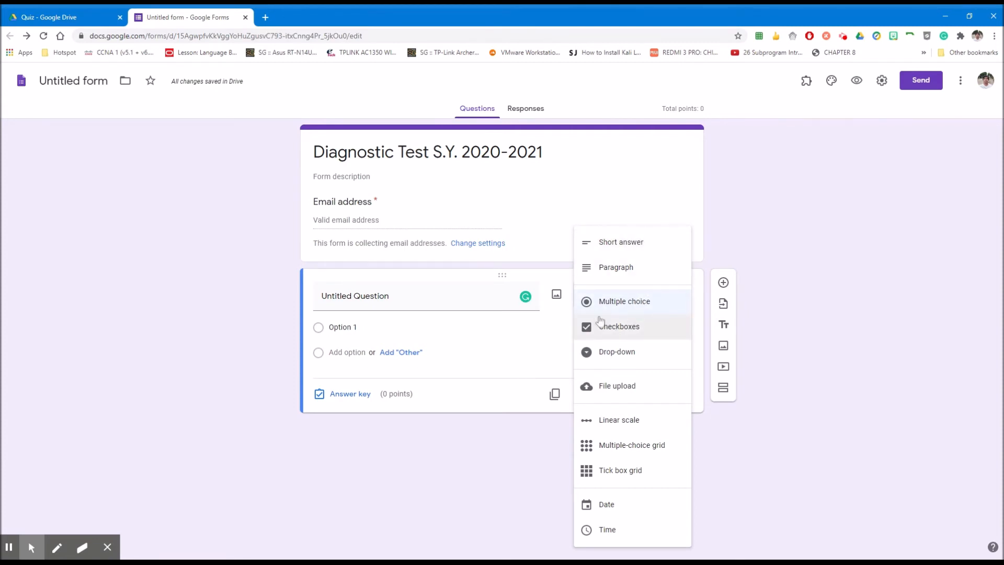
left_click(628, 304)
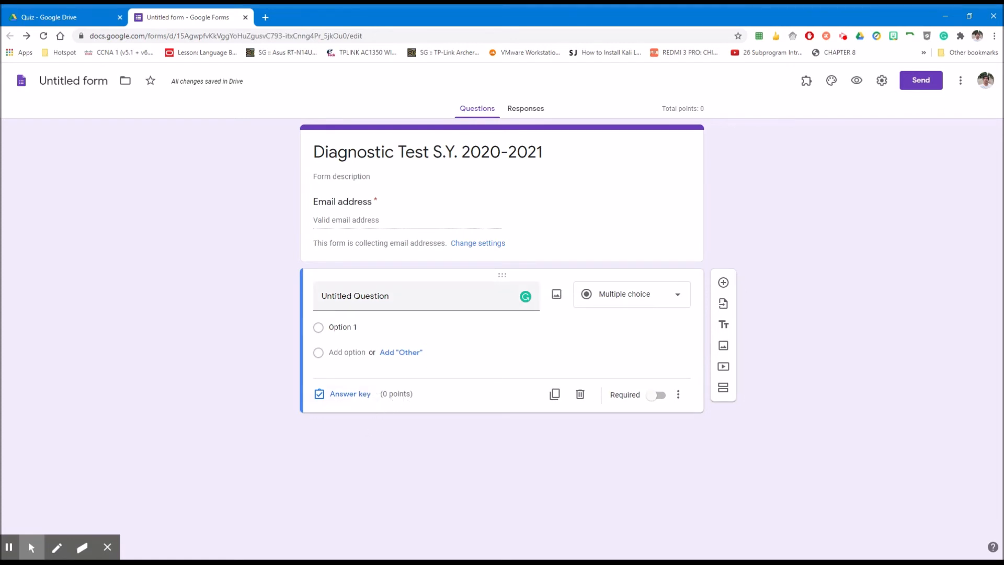
left_click(399, 295)
type("1")
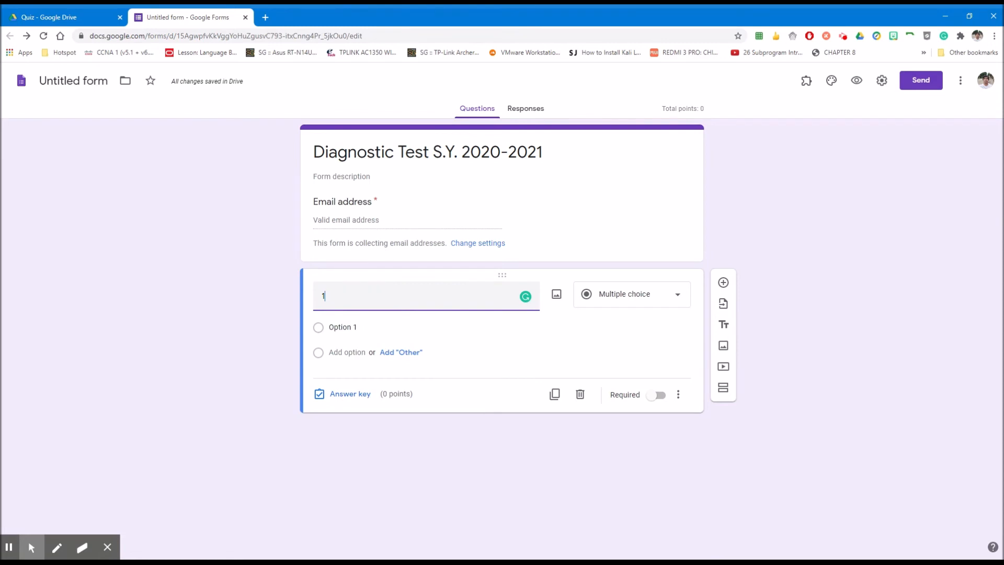
type(". Choose the correct HT")
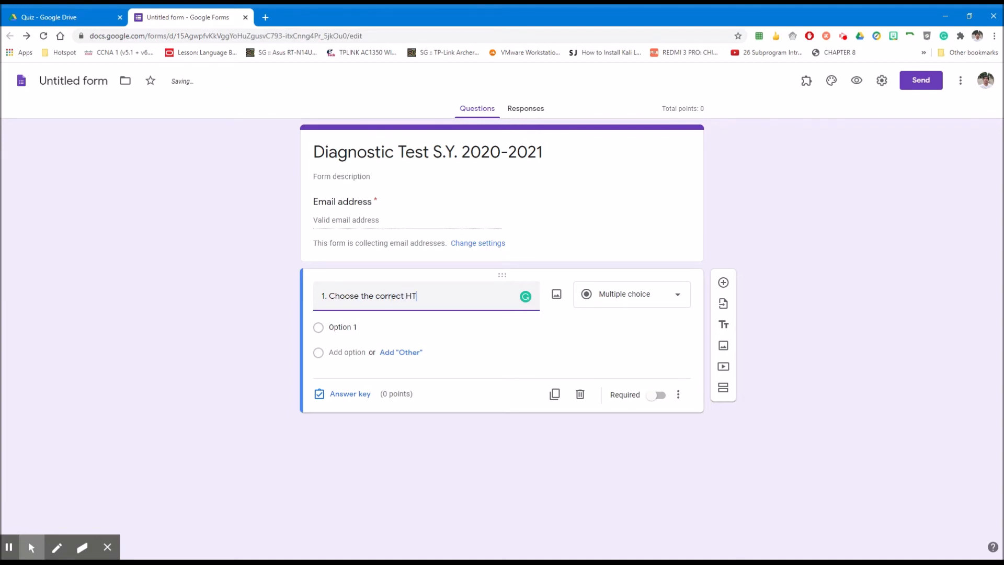
type("ML tag for the largest heading.")
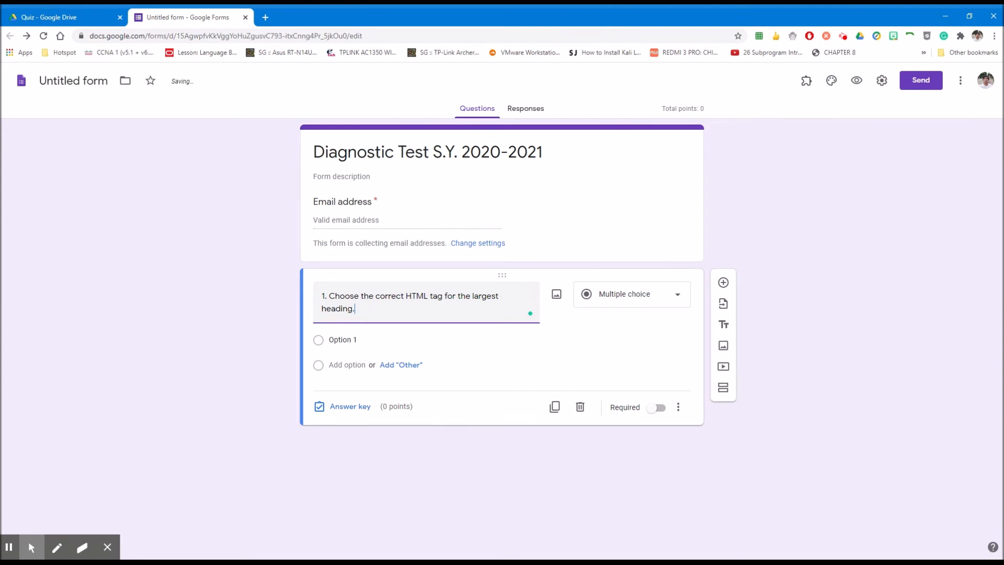
Enter "A. <H6>" as the question's first answer option
left_click(340, 340)
type("A.")
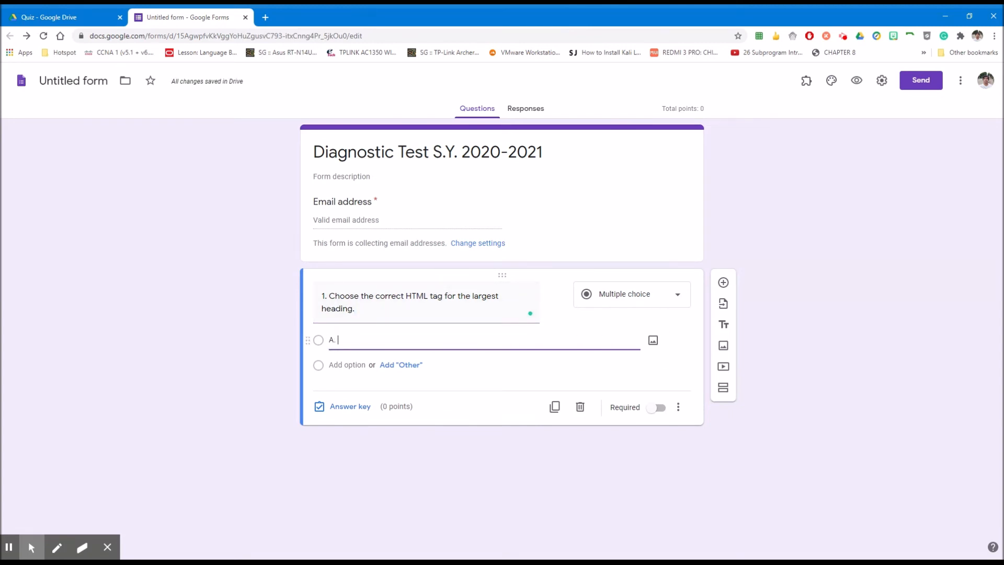
type(" <h")
key("BackSpace")
type("H^")
type("6>")
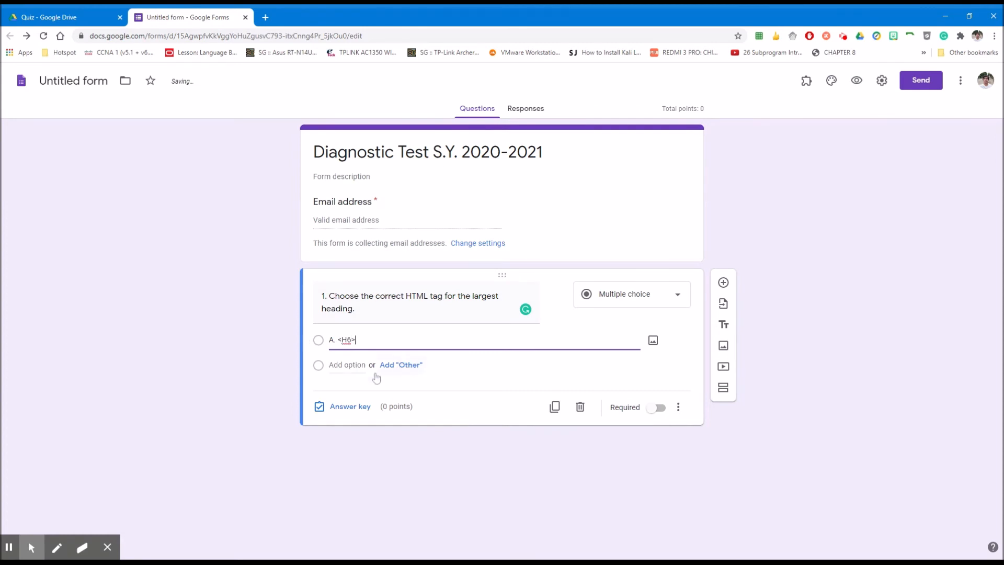
Add three more answer options to the question: "B. <H1>", "C. <H2>" and "D. <H5>"
key("Return")
type("B. ")
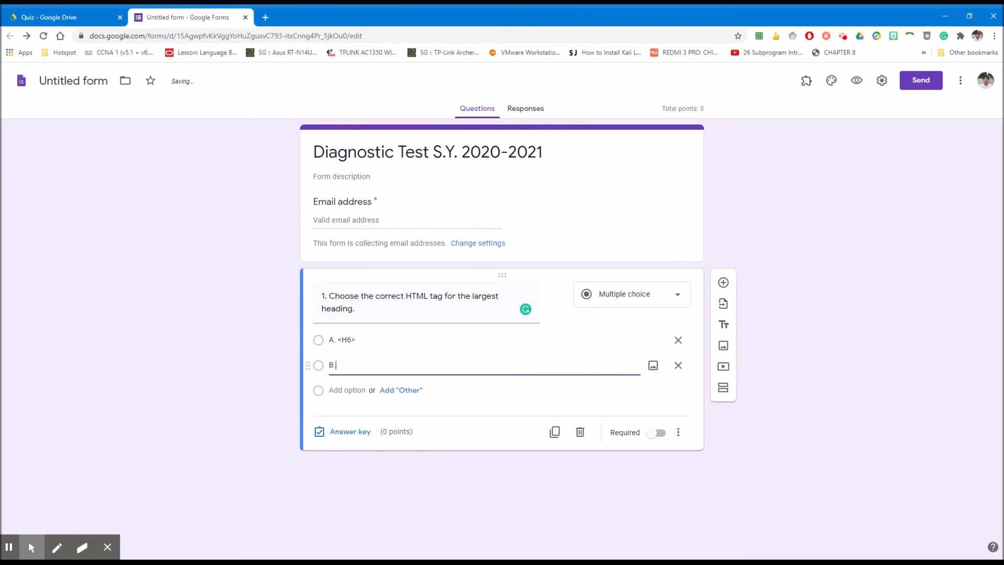
type("<H1>")
key("Return")
type("C. <H")
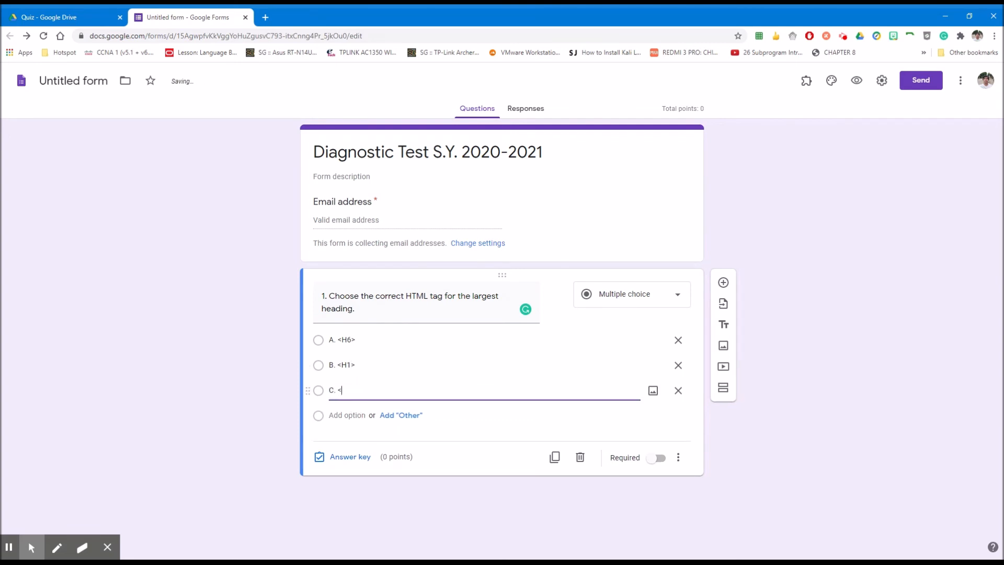
type("2>")
left_click(342, 415)
type("D.")
type("<H5>")
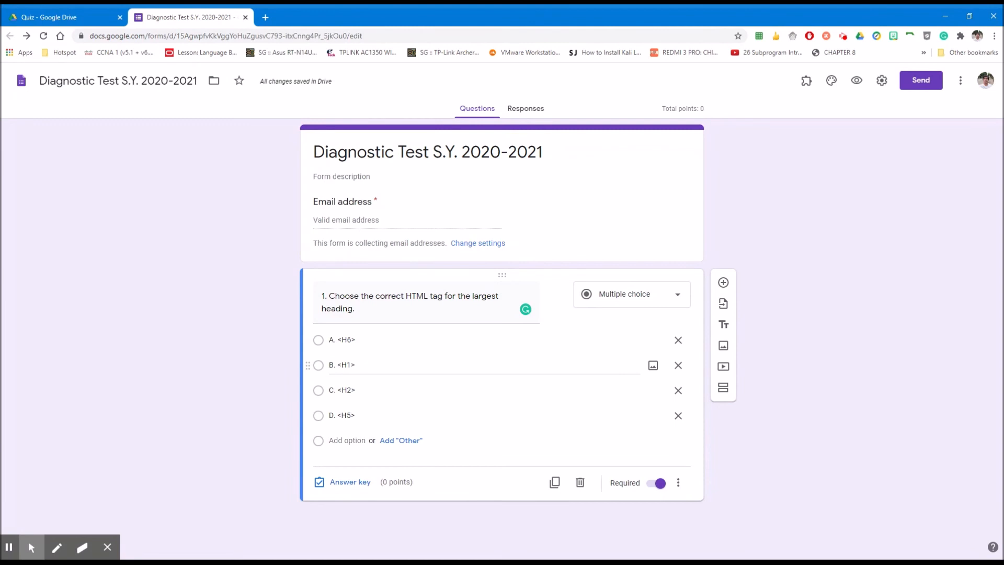
Set the question's answer key to "B. <H1>" and give it 2 points
left_click(358, 487)
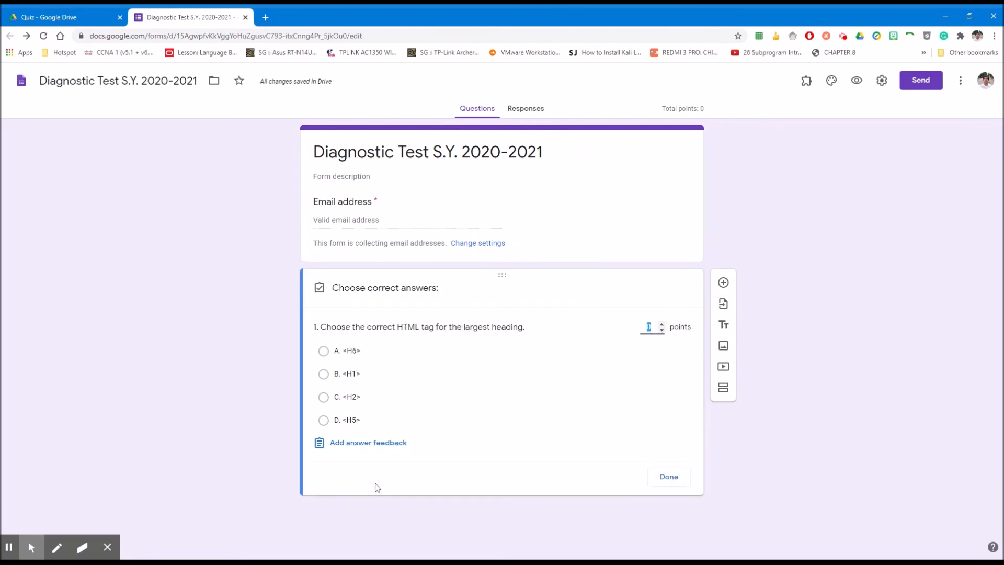
left_click(324, 375)
left_click(653, 327)
key("BackSpace")
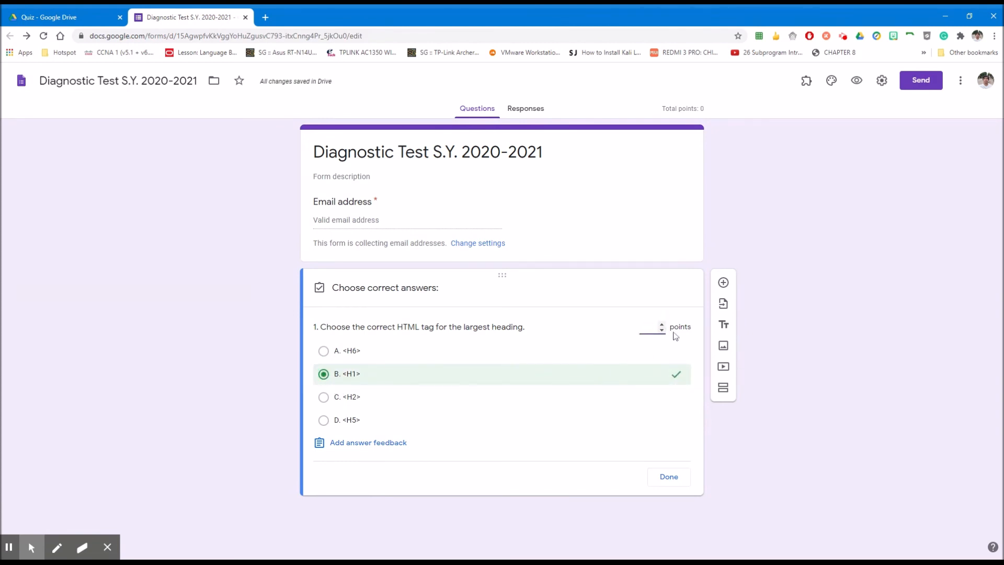
type("2")
left_click(668, 477)
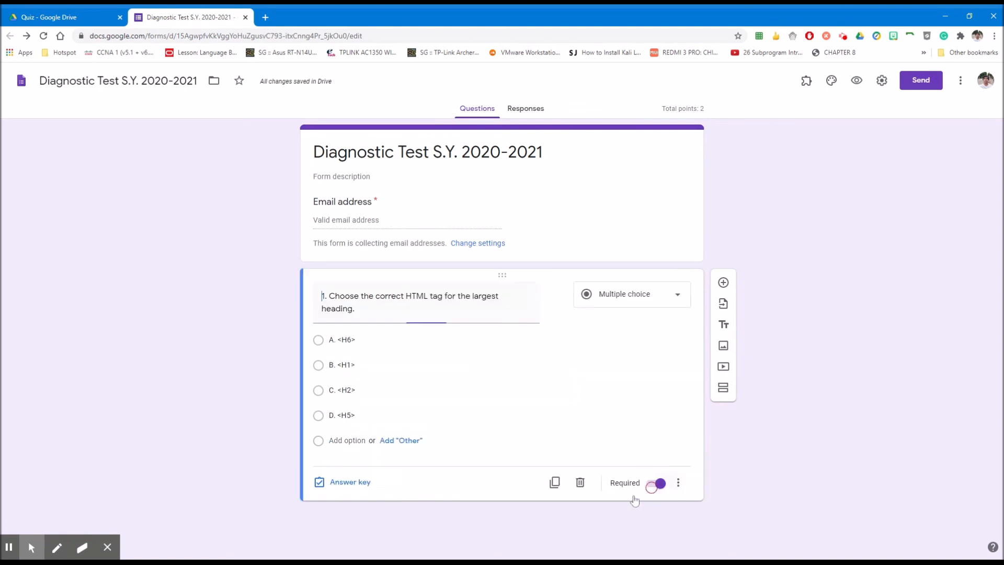